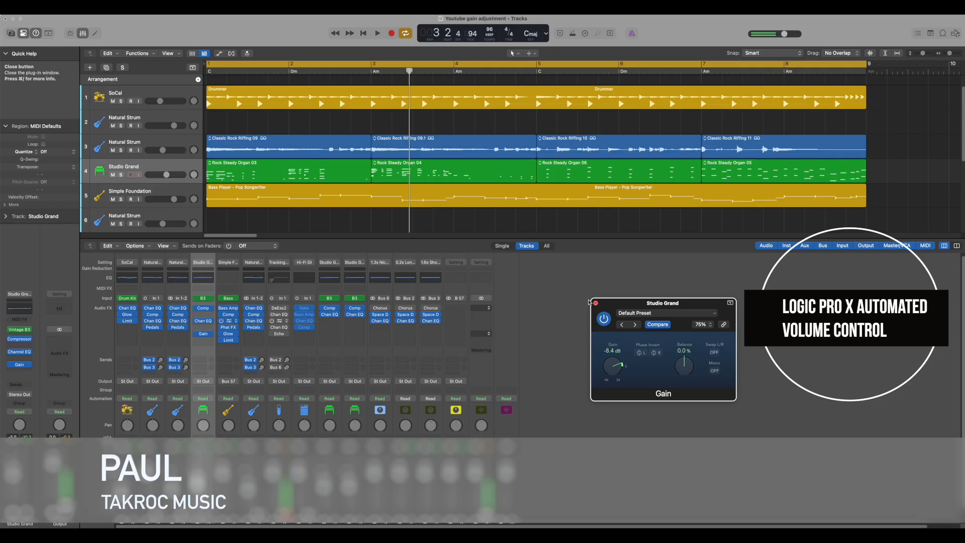
Close the plugin window, show track automation, and switch the Studio Grand lane's automation parameter to Volume
click(595, 305)
key(a)
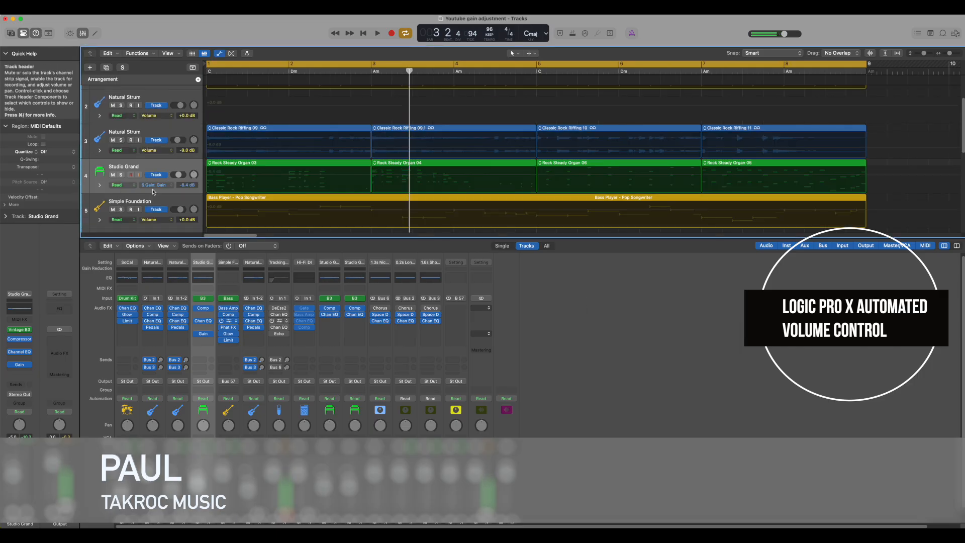
click(156, 185)
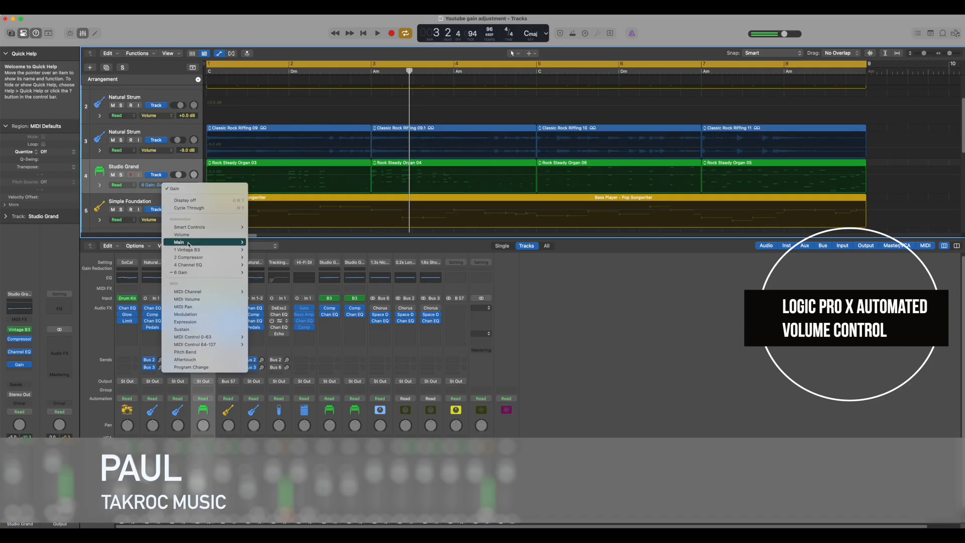
click(263, 209)
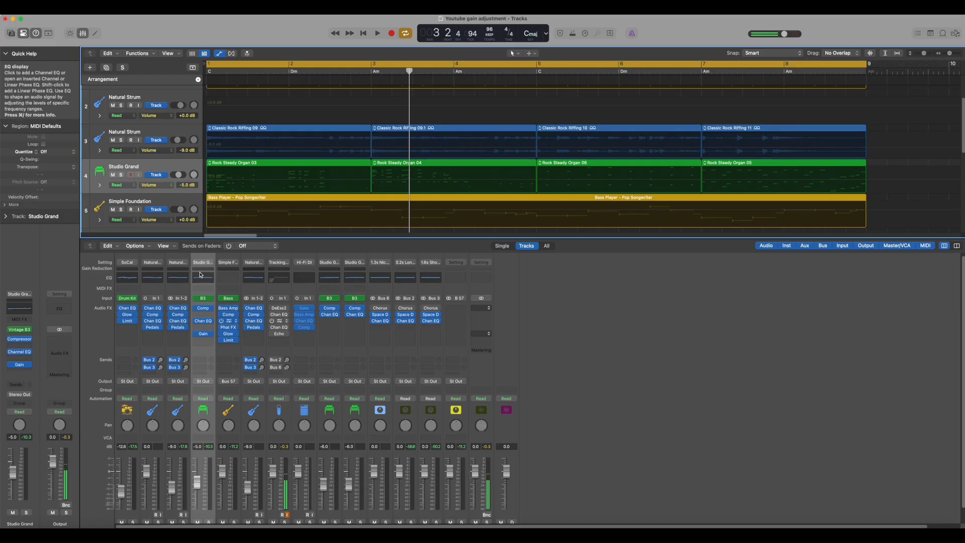
Open the Gain plugin on the Studio Grand channel strip and move its window beside the mixer
click(202, 334)
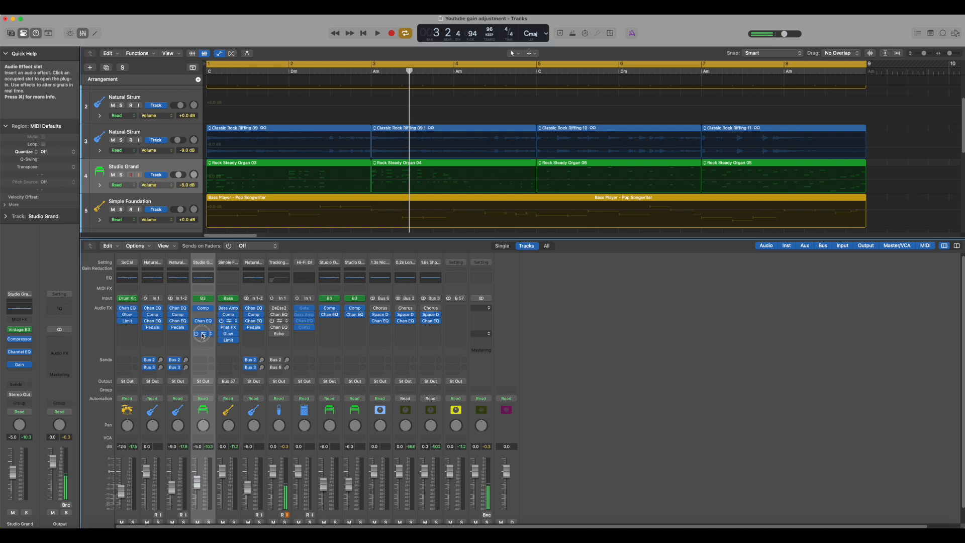
drag(646, 306, 717, 270)
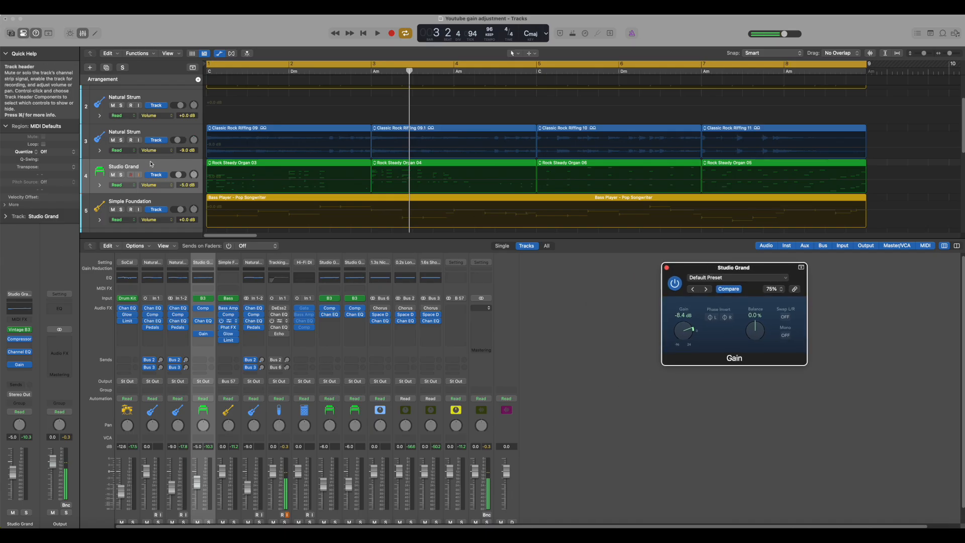
Select the Studio Grand track and set its automation lane to the Gain plugin's Gain parameter
key(a)
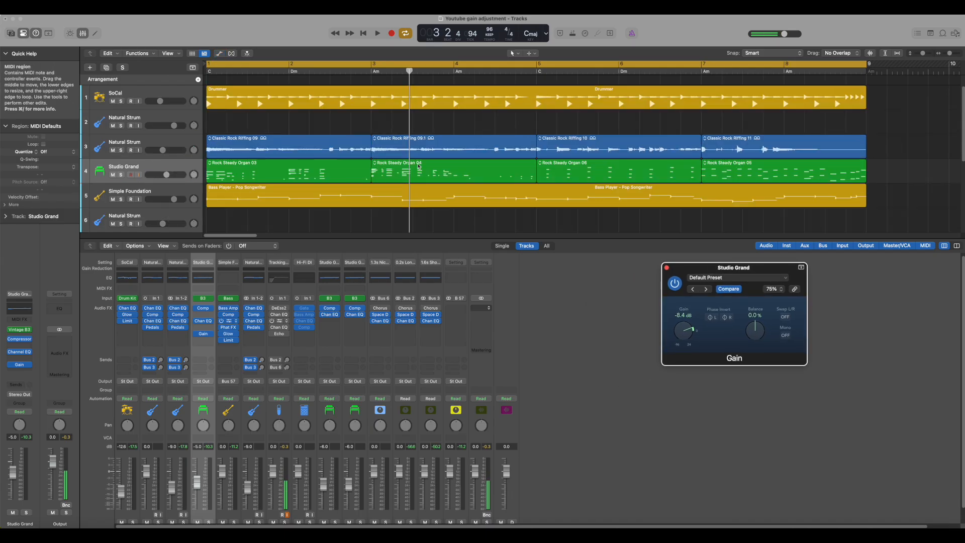
key(a)
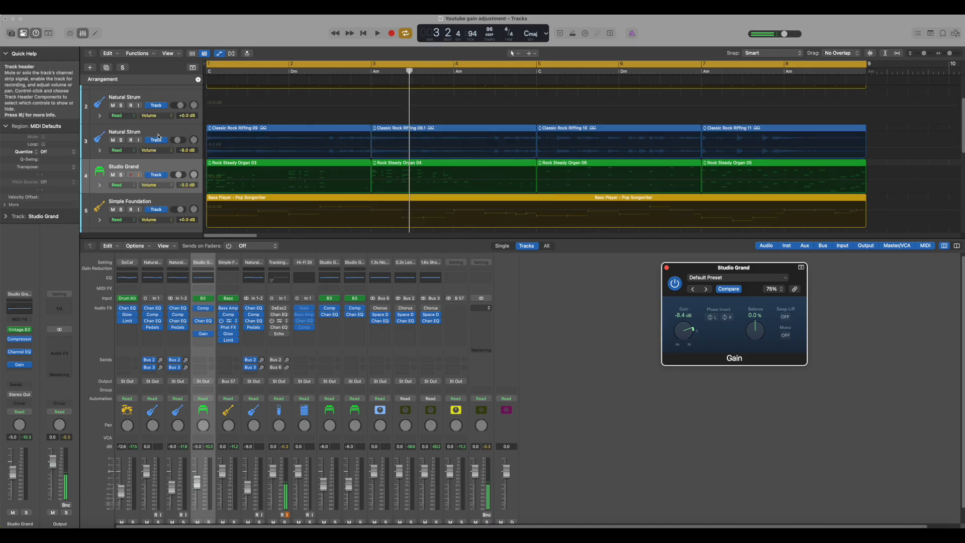
click(156, 165)
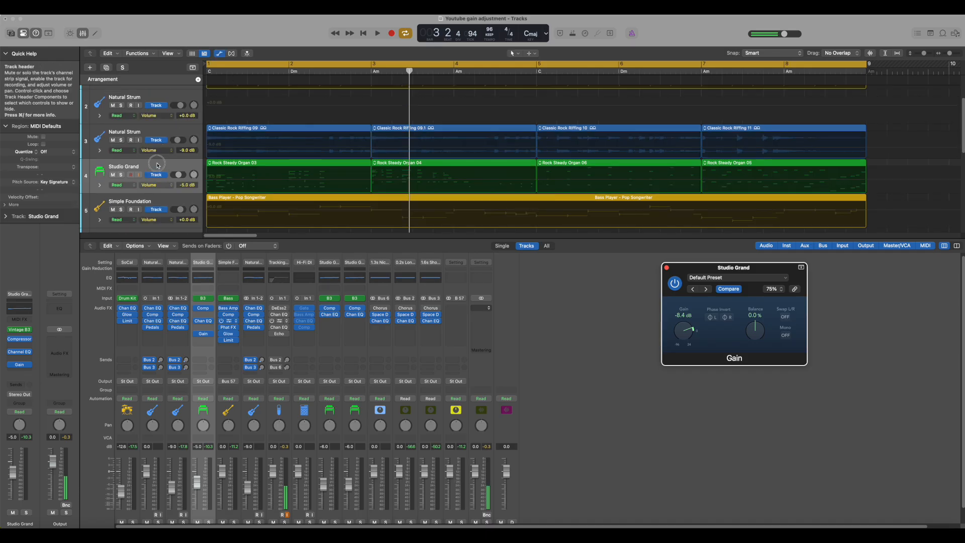
click(171, 186)
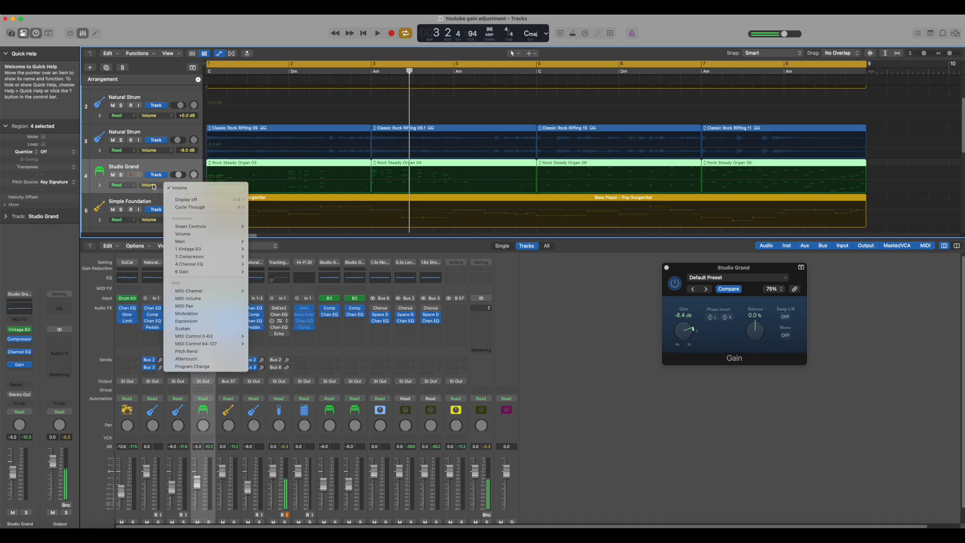
mouse_move(188, 273)
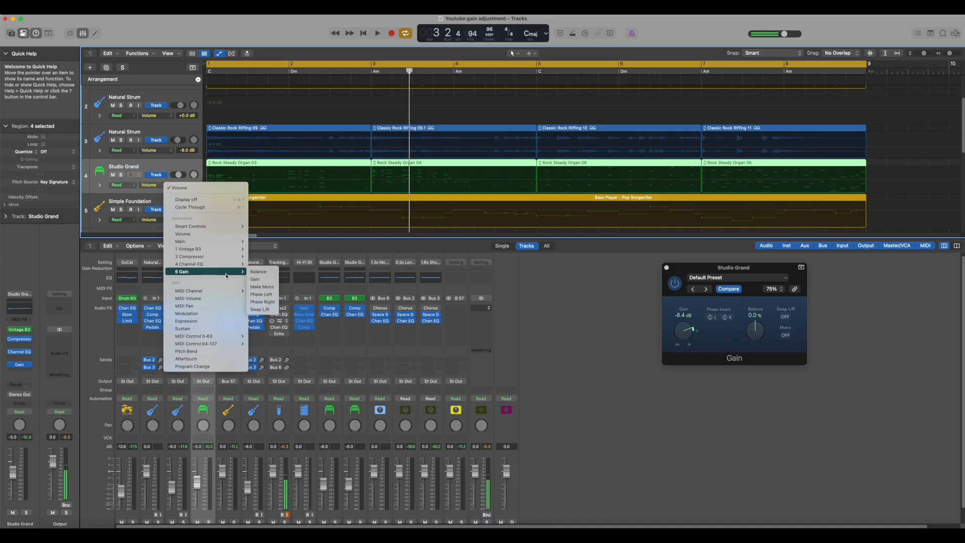
click(254, 280)
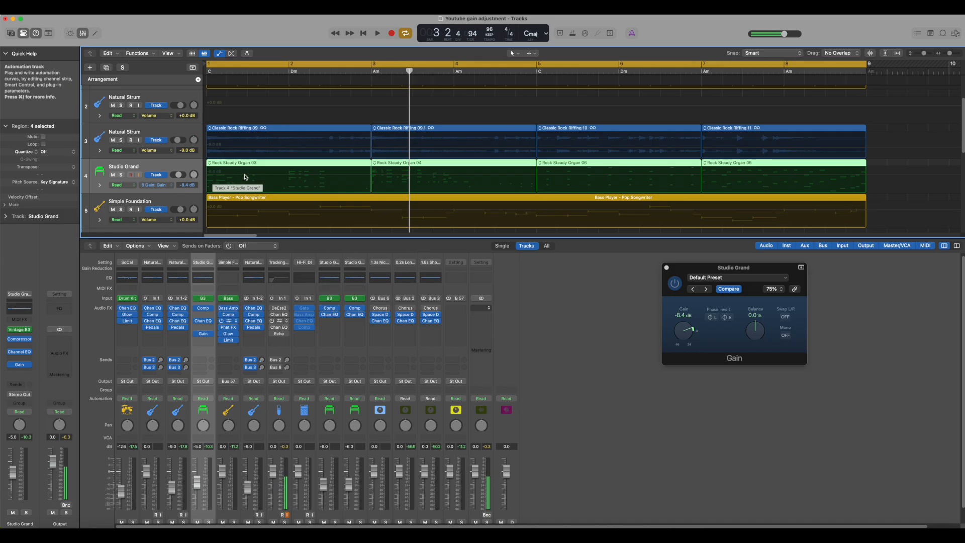
Add Gain automation points across the first Studio Grand region, including a dip to about -38 dB
drag(777, 268, 770, 277)
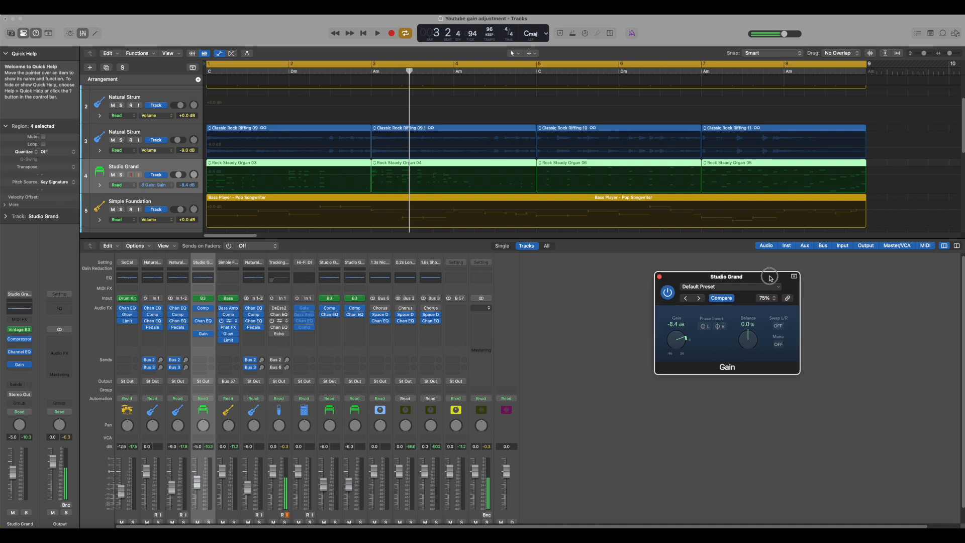
click(212, 177)
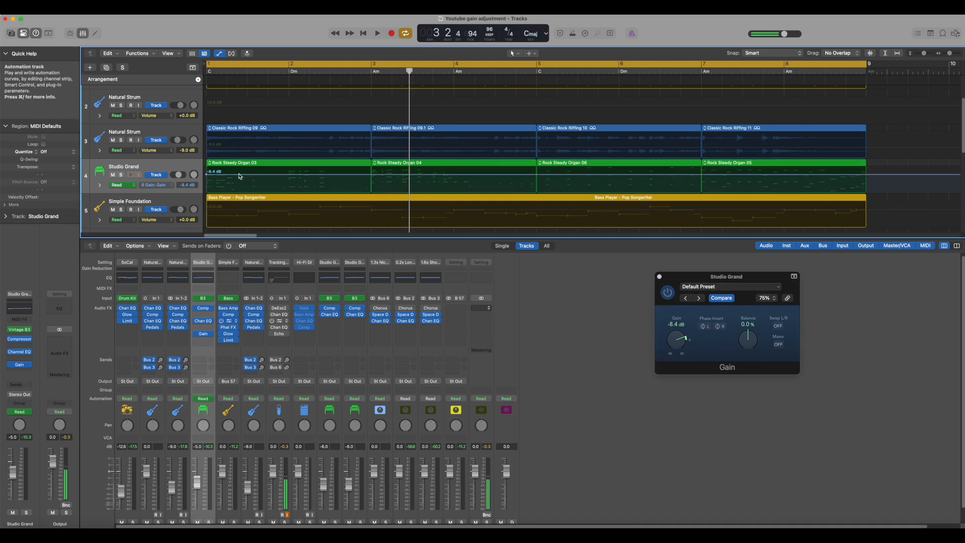
click(258, 174)
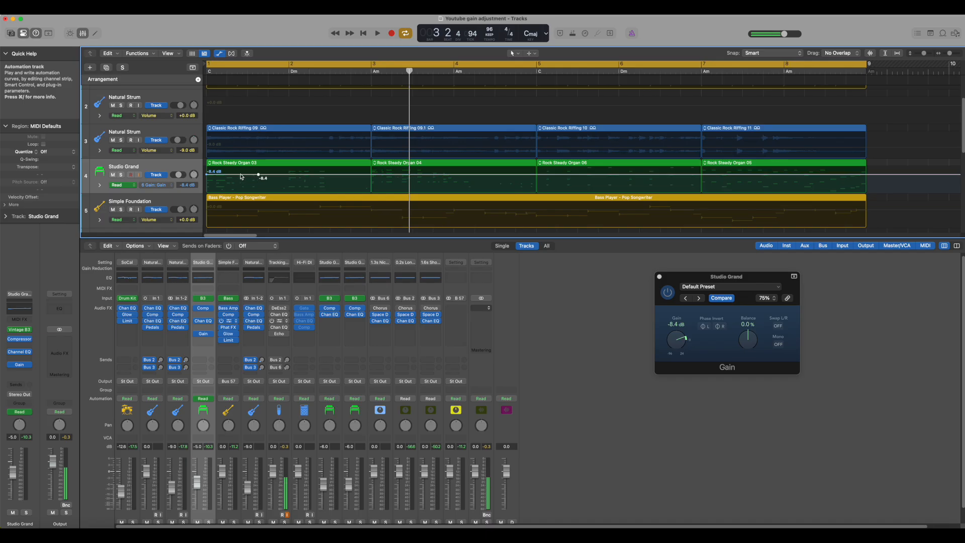
drag(237, 177, 236, 179)
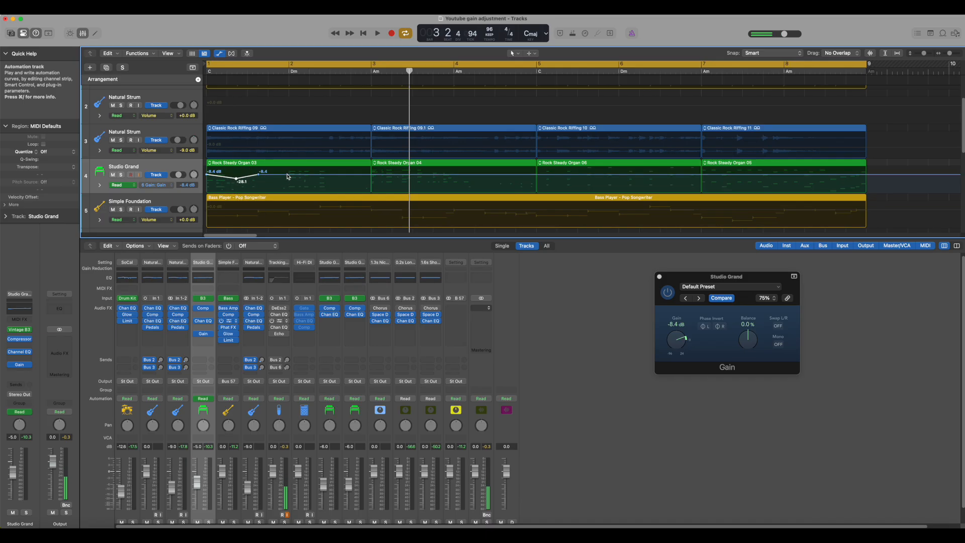
click(286, 175)
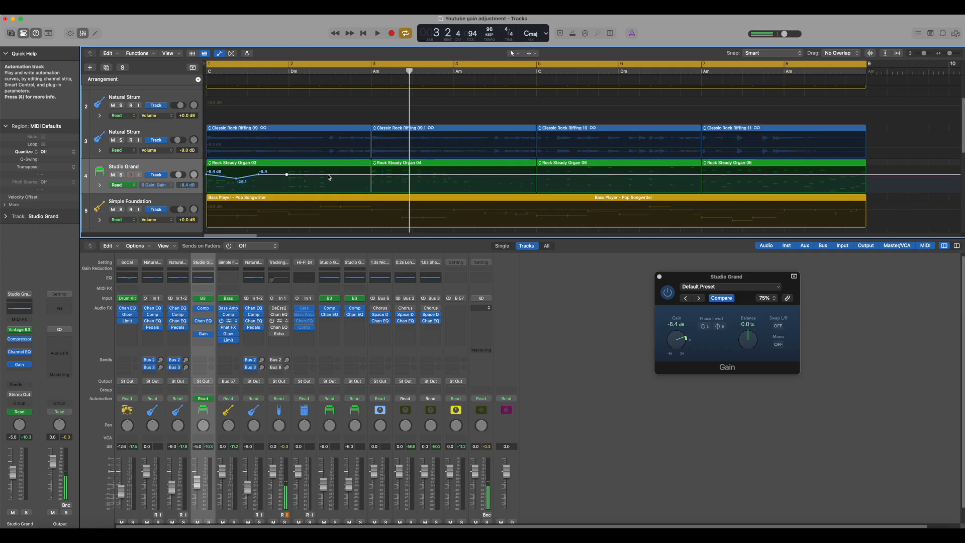
click(328, 176)
drag(308, 177, 308, 171)
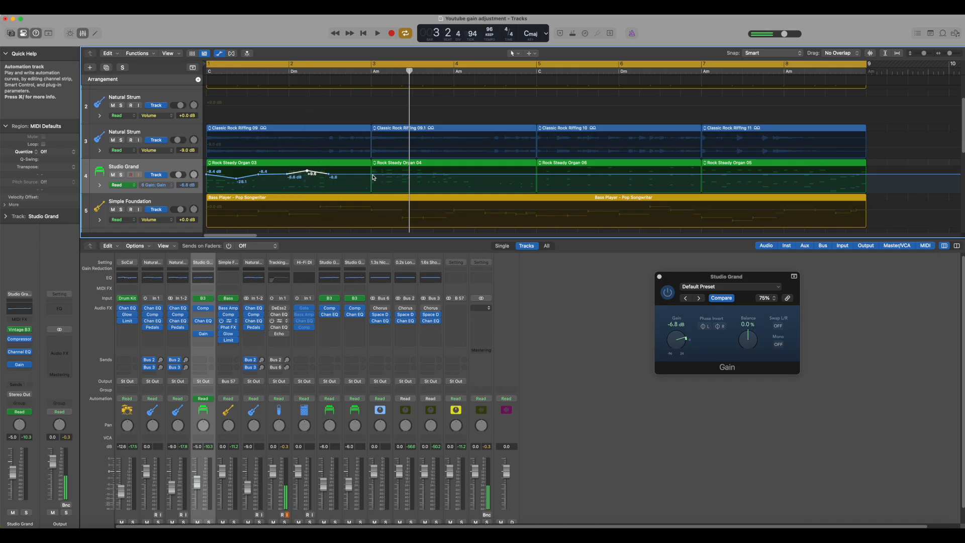
Add Gain automation points across the second region, dipping to about -26.8 dB and -13.3 dB
click(373, 175)
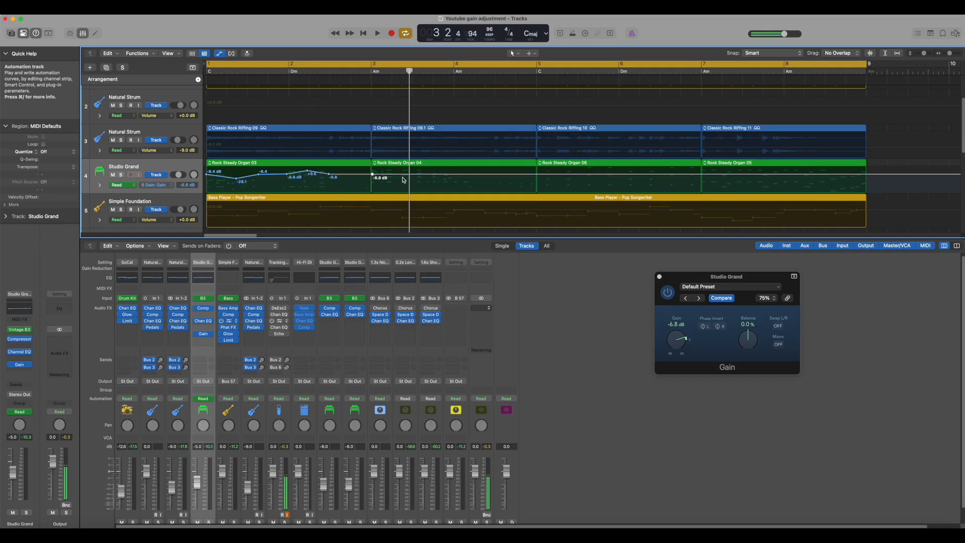
click(464, 174)
click(435, 175)
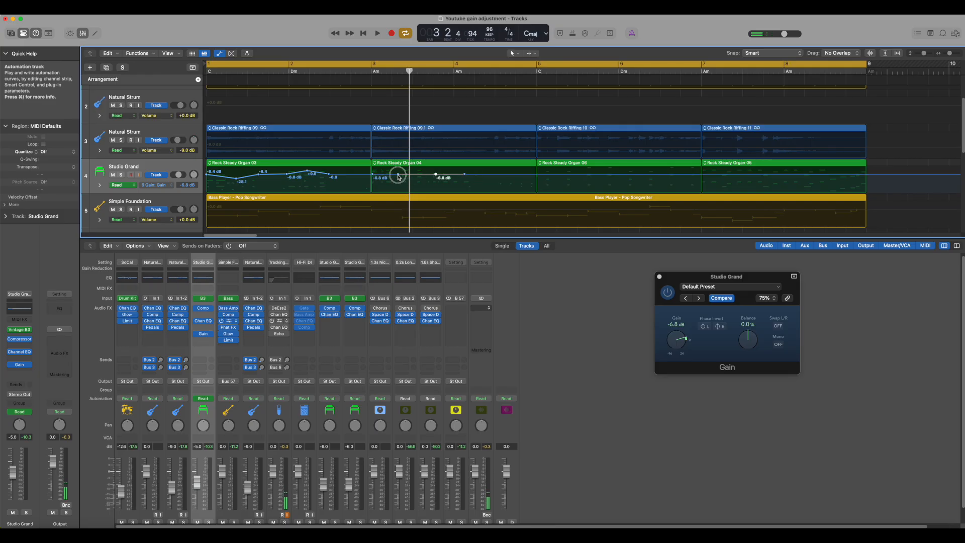
drag(398, 177, 436, 175)
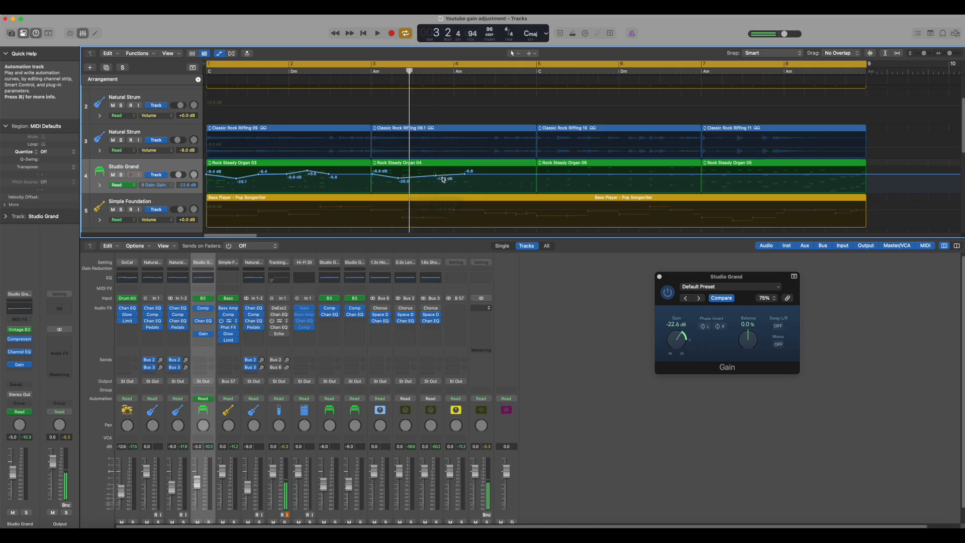
Add Gain points over the last regions, rising to about +6.3 dB and ramping down to about -38 dB at the end
click(526, 175)
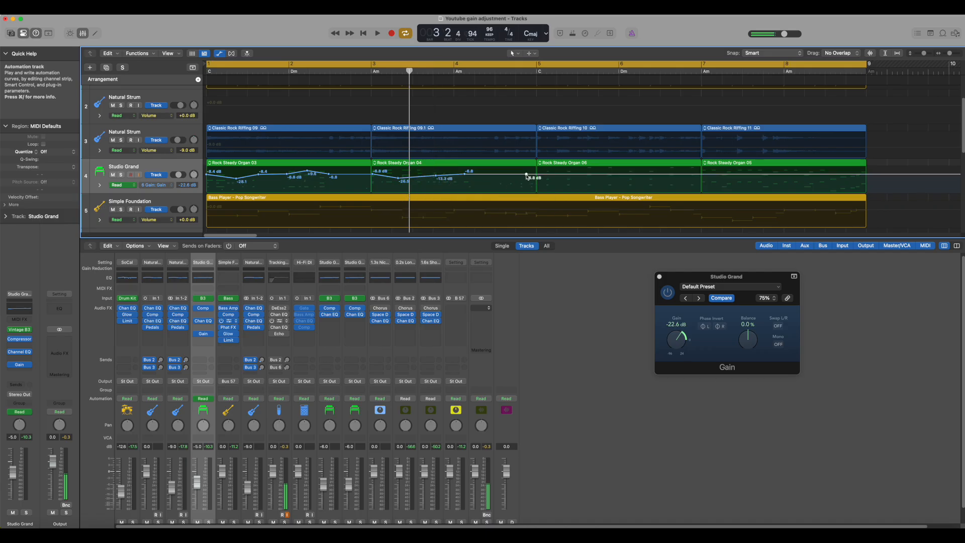
click(677, 175)
click(677, 176)
drag(677, 176, 677, 171)
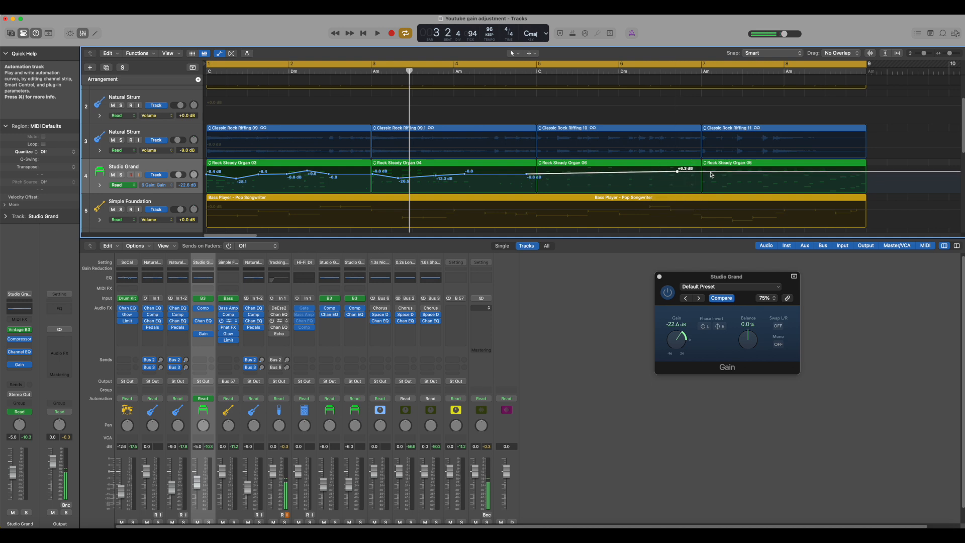
click(709, 172)
drag(828, 174, 834, 180)
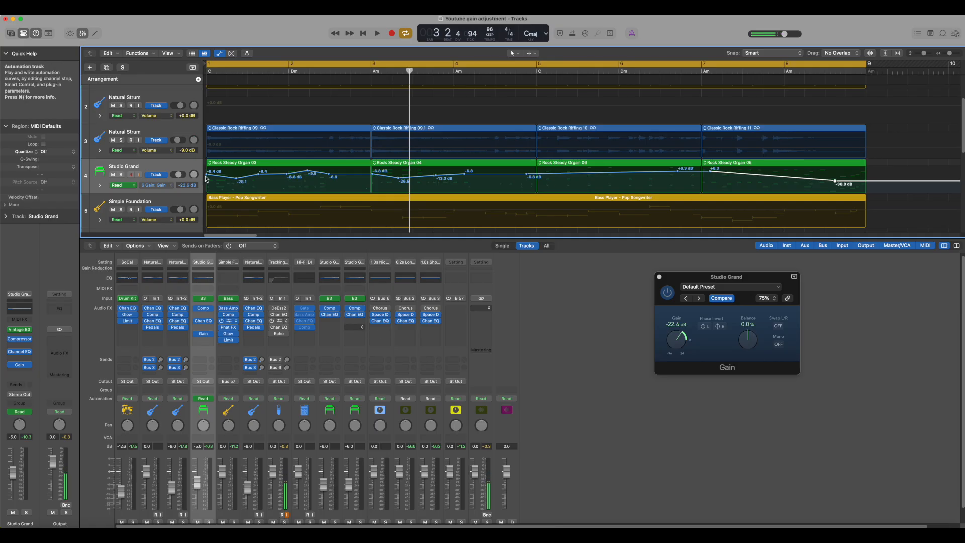
Play the project from the start to hear the Gain automation, then return to the beginning
click(363, 33)
key(space)
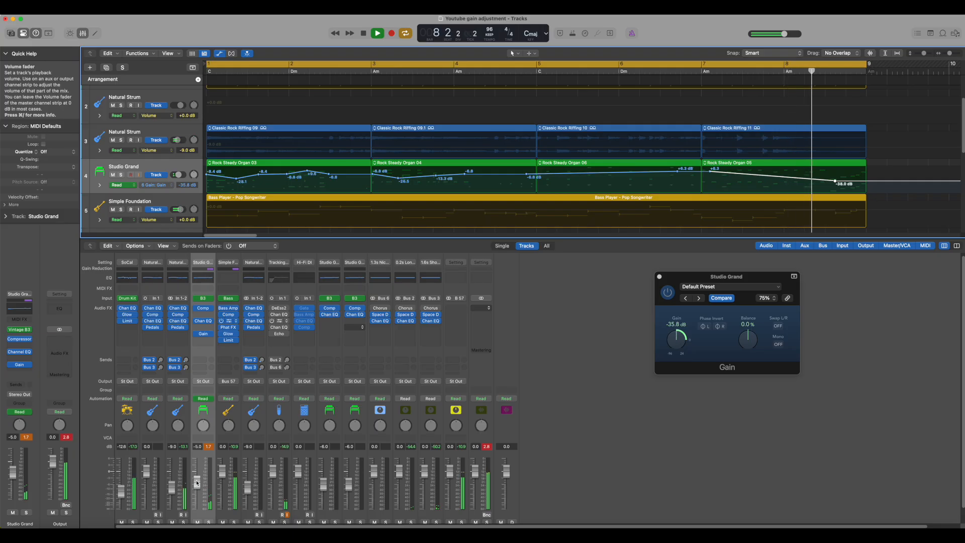
key(space)
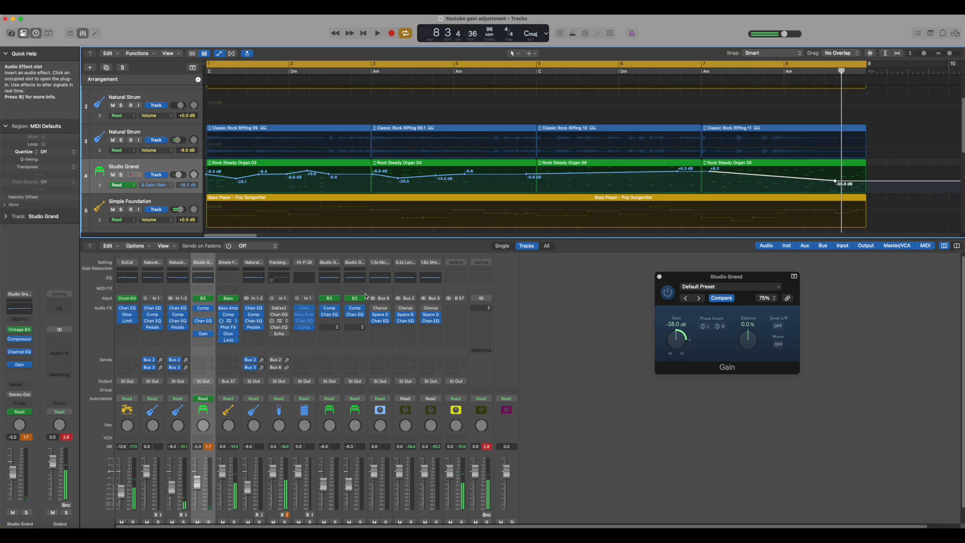
click(362, 33)
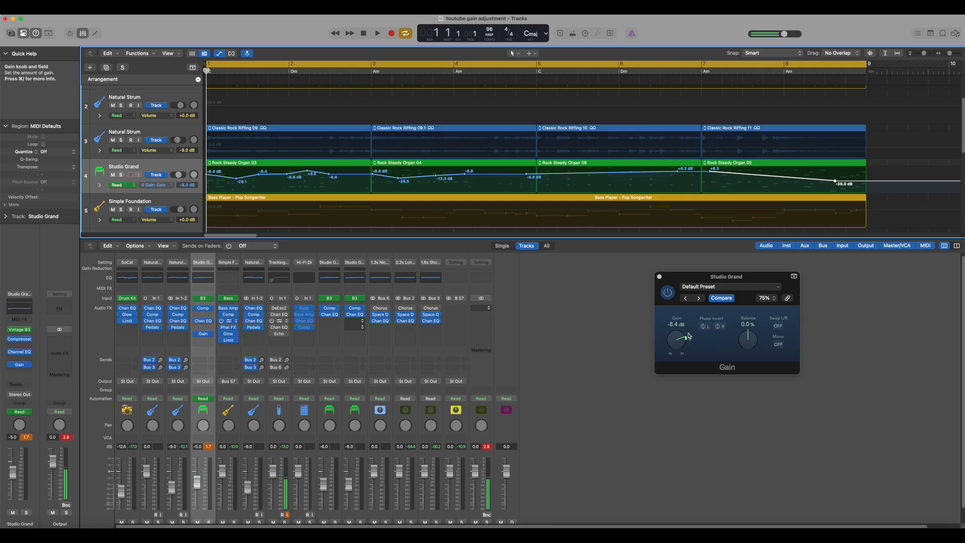
Move the Gain plugin window and nudge the Studio Grand volume fader up slightly
drag(731, 280, 648, 278)
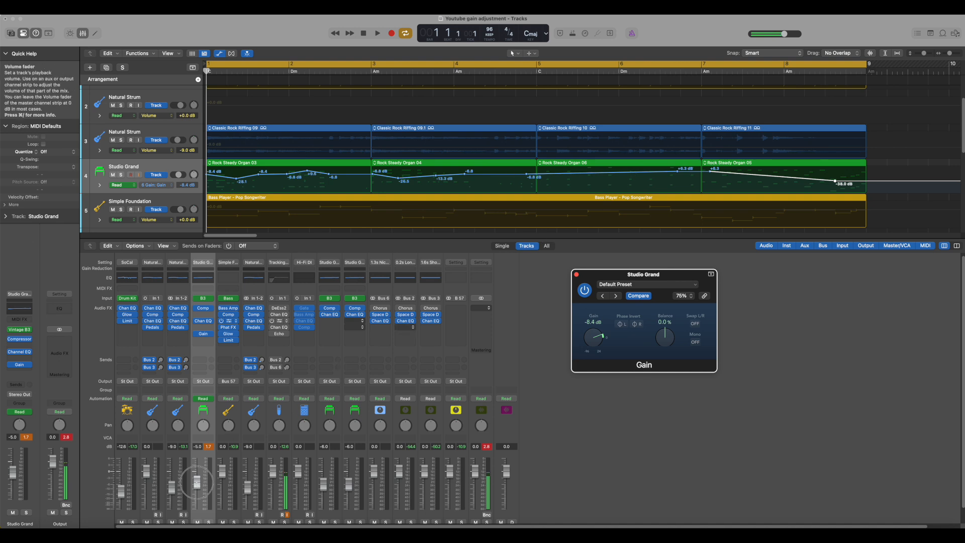
drag(196, 475, 196, 468)
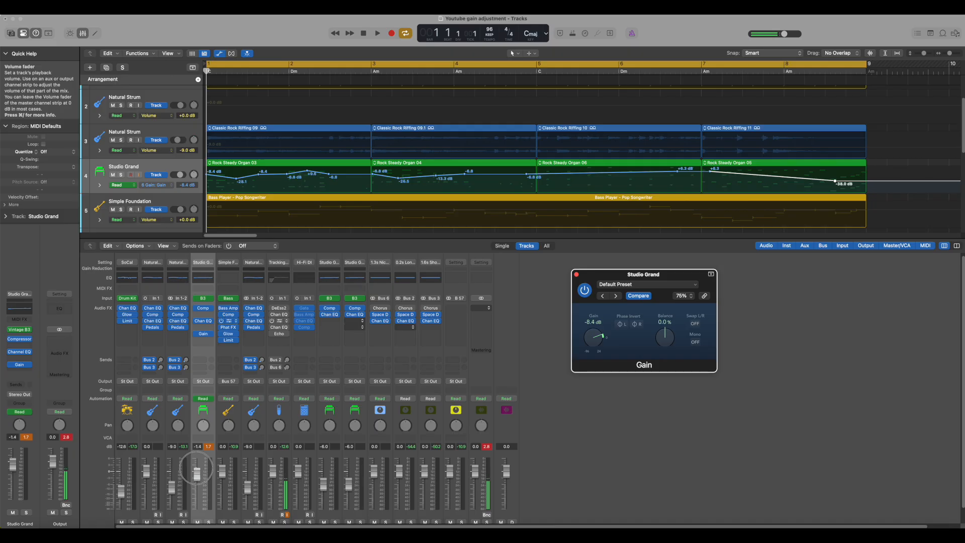
click(196, 466)
Play the project while raising and lowering the Studio Grand volume fader to about -2.7 dB
key(space)
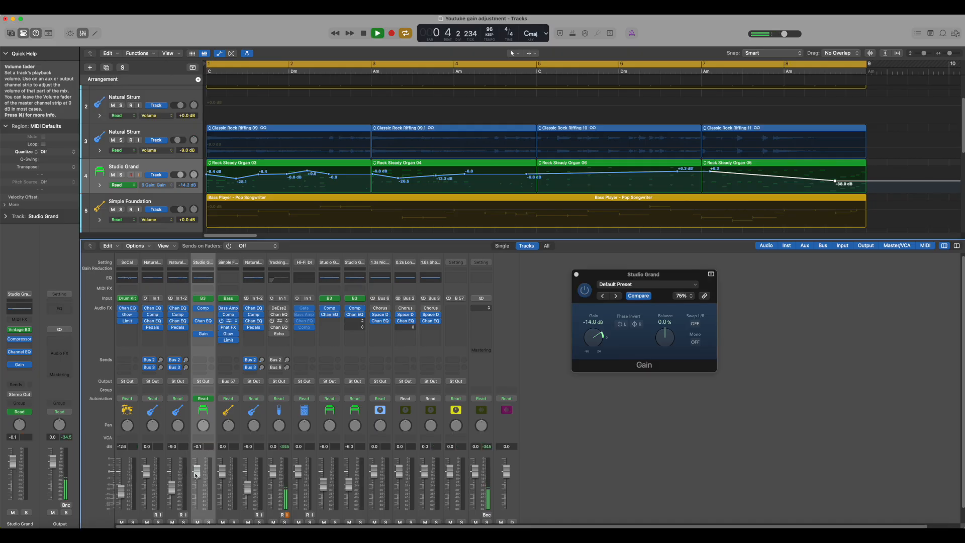
drag(197, 472, 198, 464)
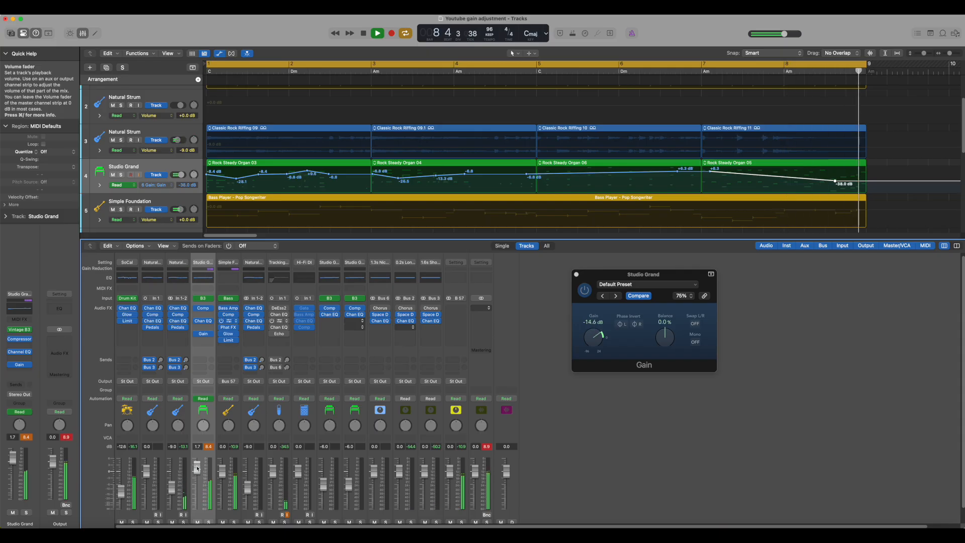
drag(197, 468, 200, 480)
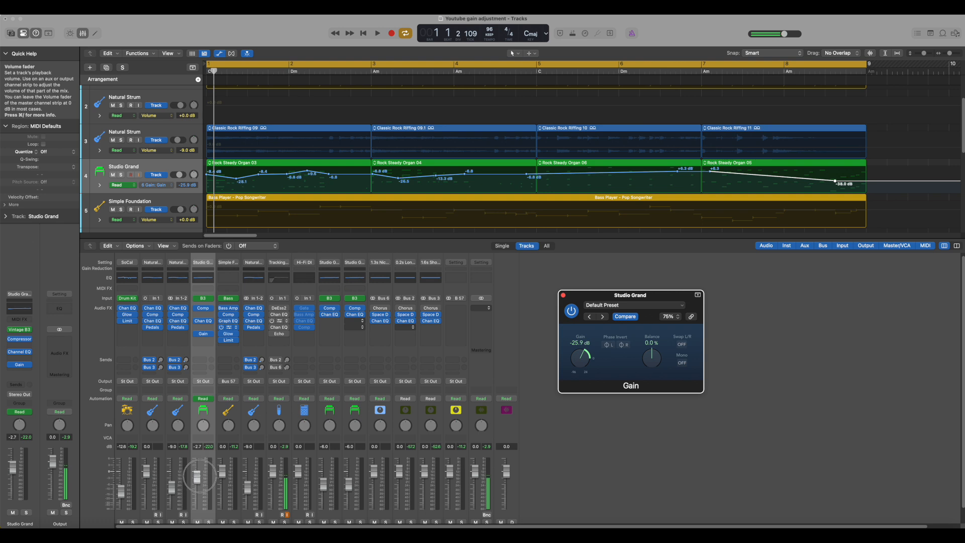
click(197, 475)
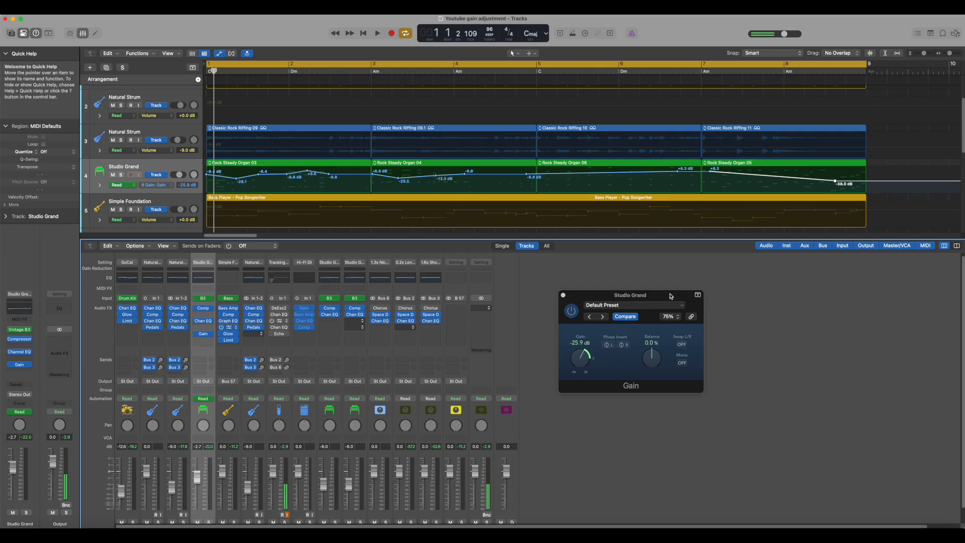
drag(670, 296, 651, 302)
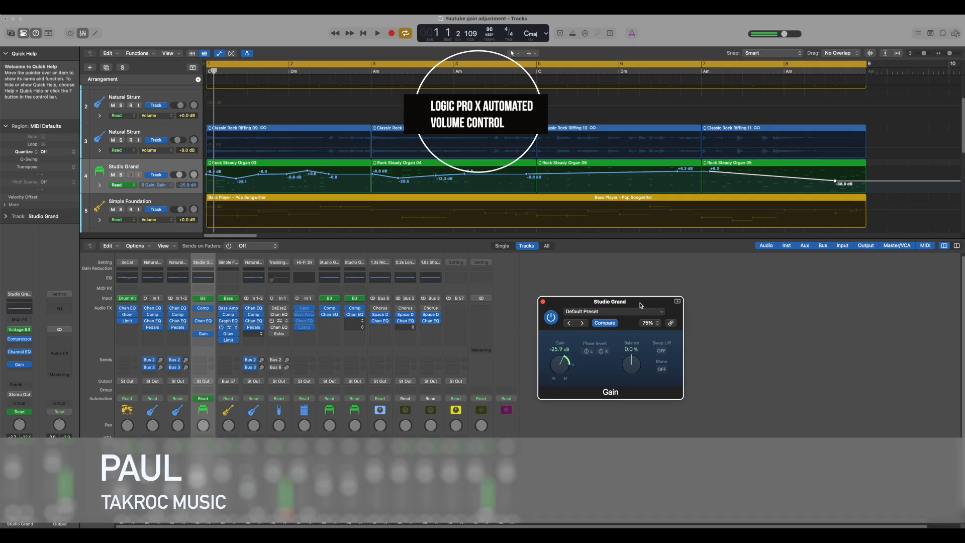
drag(641, 305, 646, 300)
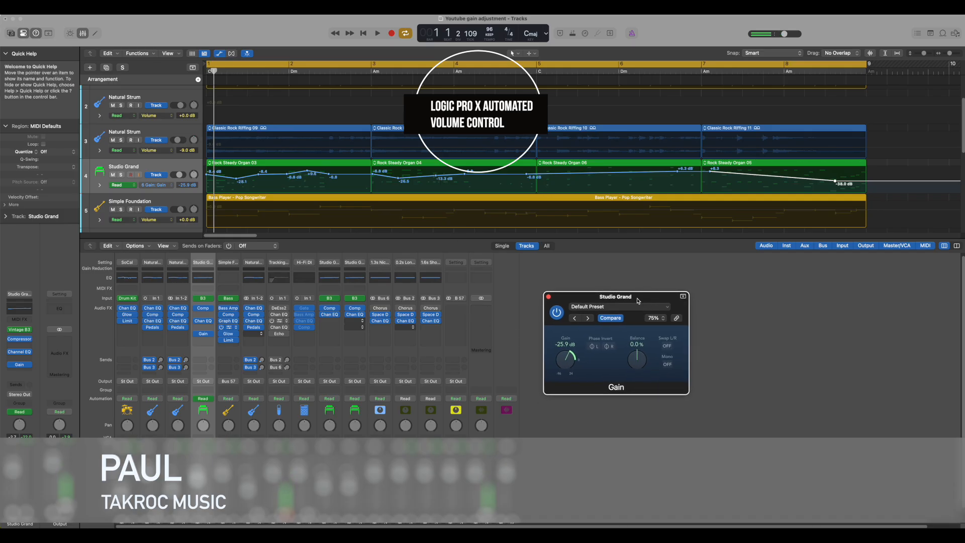